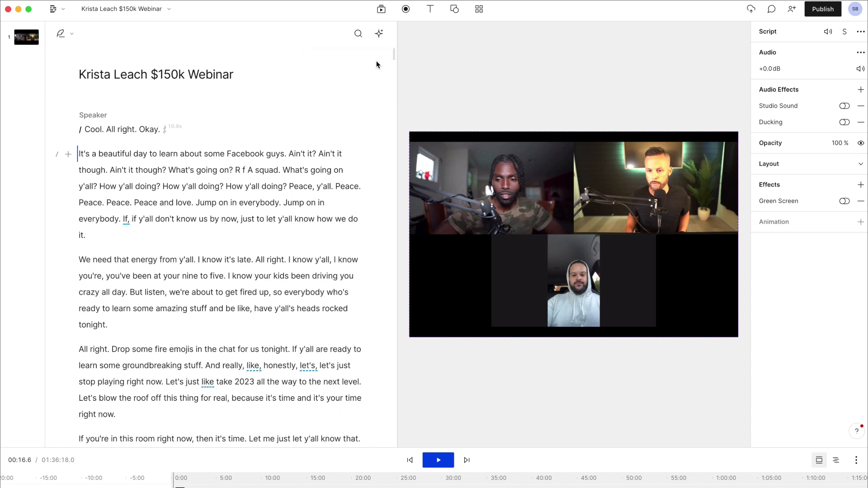
# Shorten all word gaps of 1s or more in the composition to 1 sec.
pyautogui.click(380, 34)
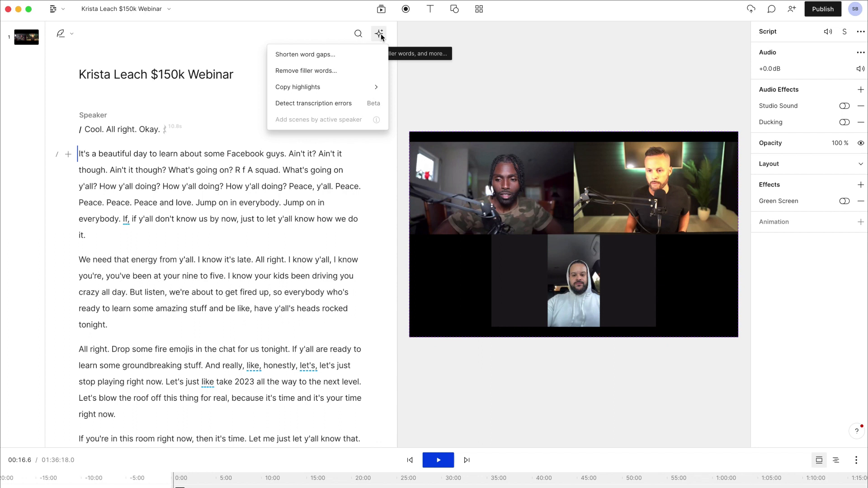
pyautogui.click(316, 55)
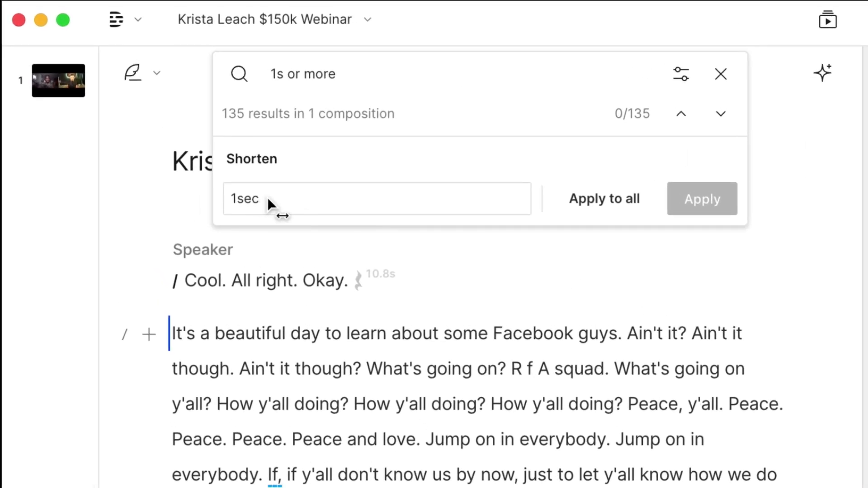
pyautogui.moveTo(273, 200); pyautogui.dragTo(287, 199)
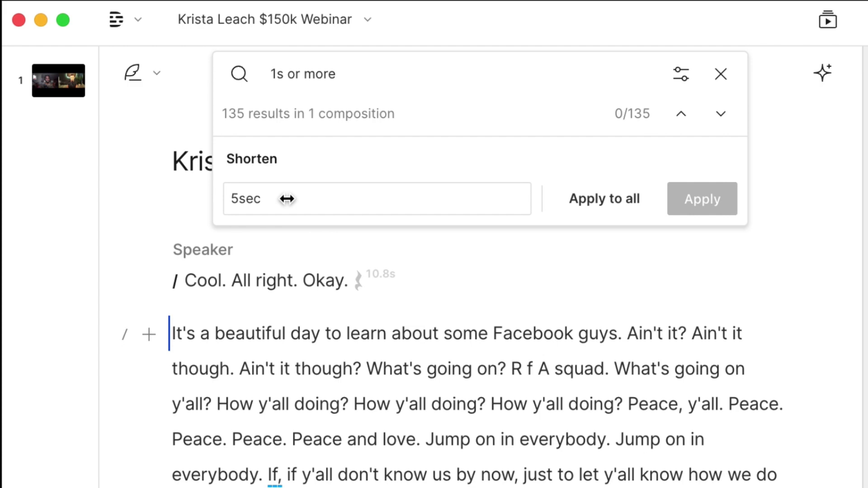
pyautogui.moveTo(287, 199); pyautogui.dragTo(278, 200)
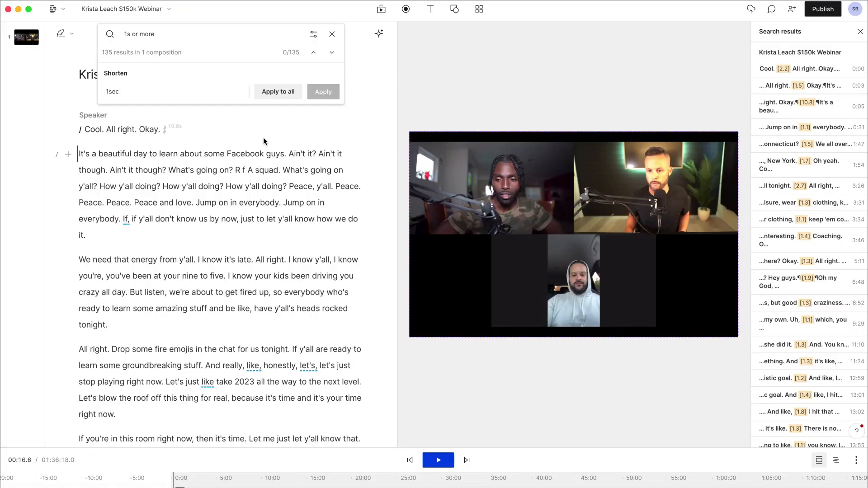
pyautogui.click(274, 92)
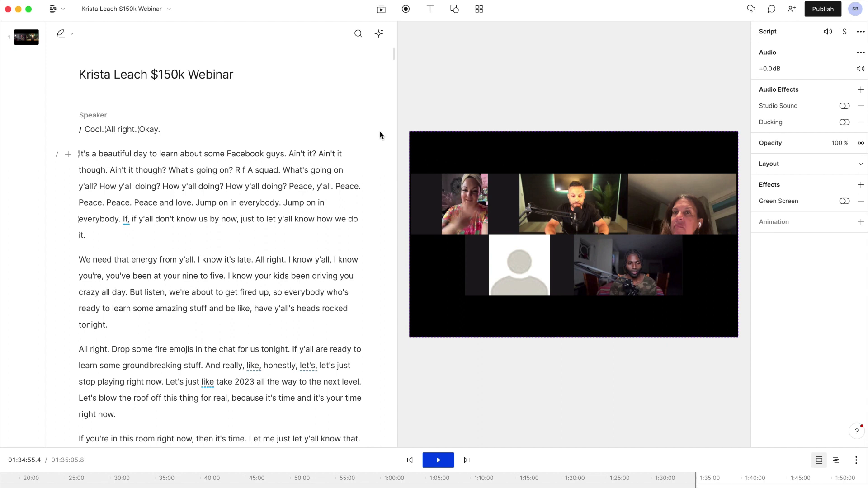
# Remove all filler words such as um and uh from the webinar transcript, and end the filler word search.
pyautogui.click(381, 36)
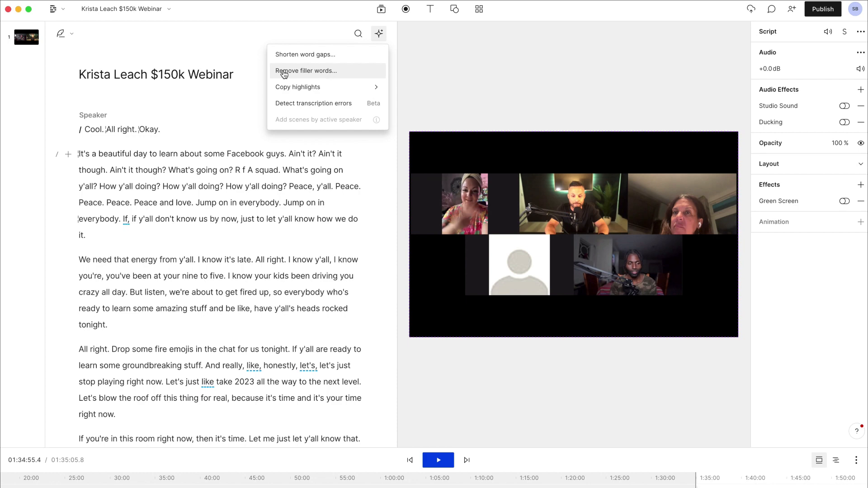
pyautogui.click(349, 73)
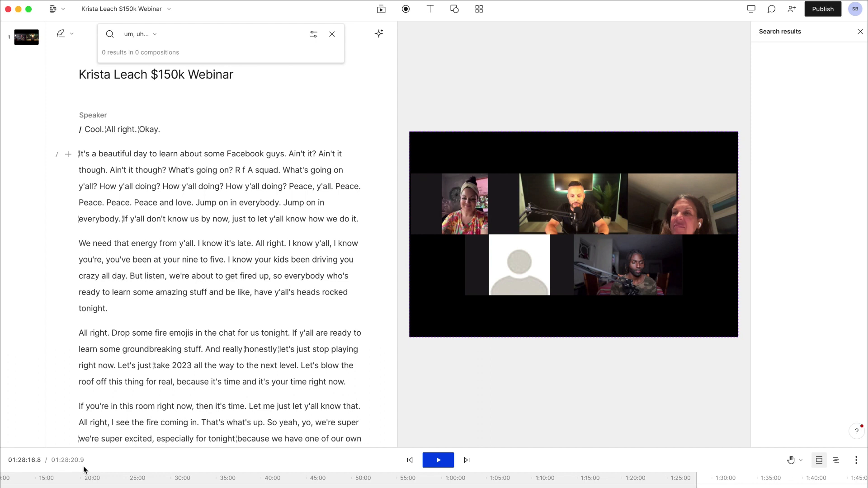
pyautogui.click(332, 34)
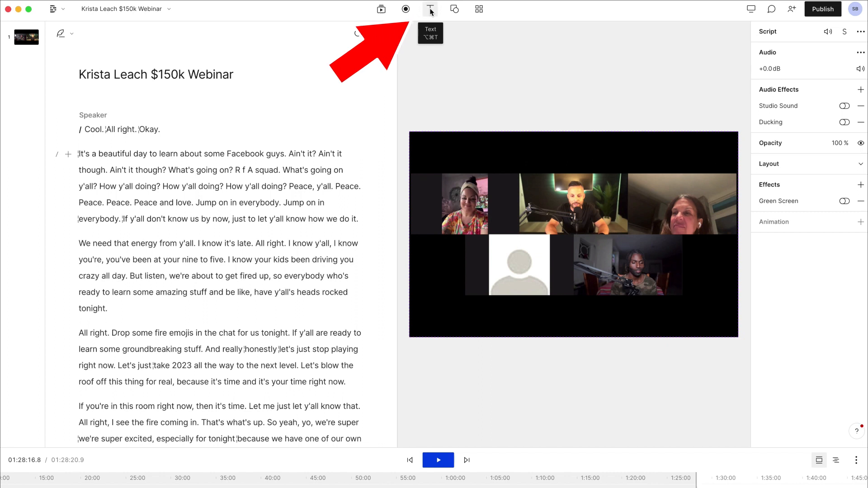
# Add captions to the webinar video and look through the captioned transcript.
pyautogui.click(430, 10)
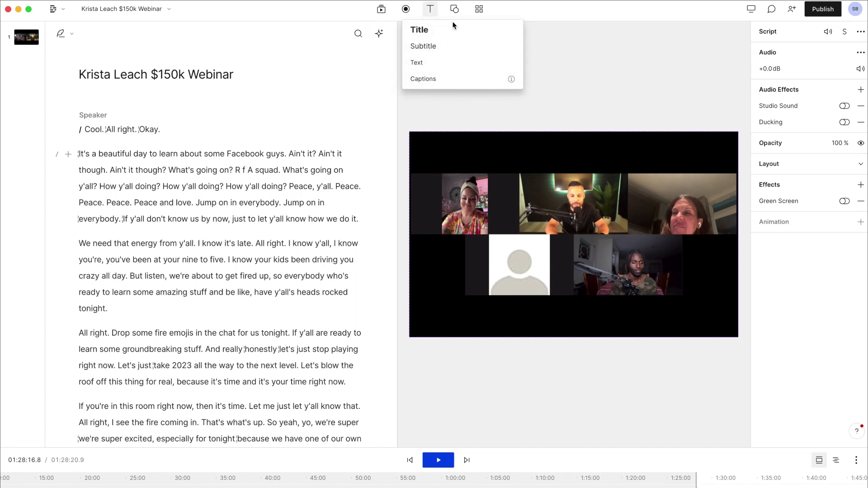
pyautogui.click(453, 84)
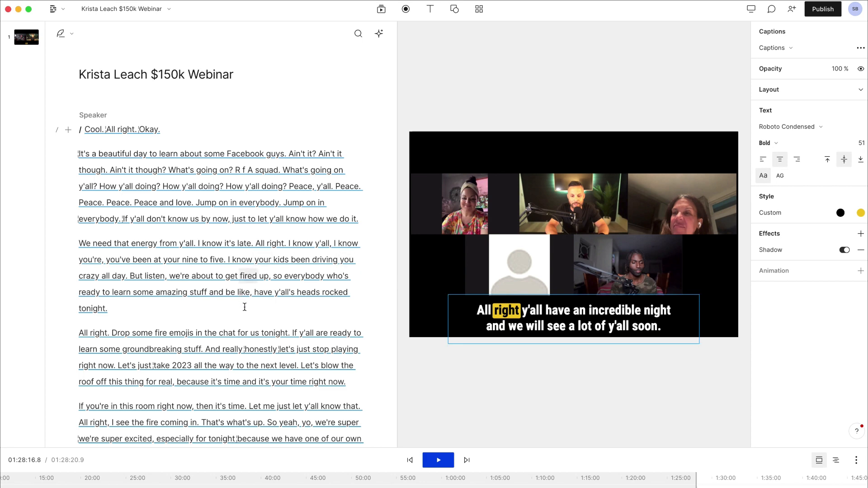
pyautogui.scroll(-3, 246, 306)
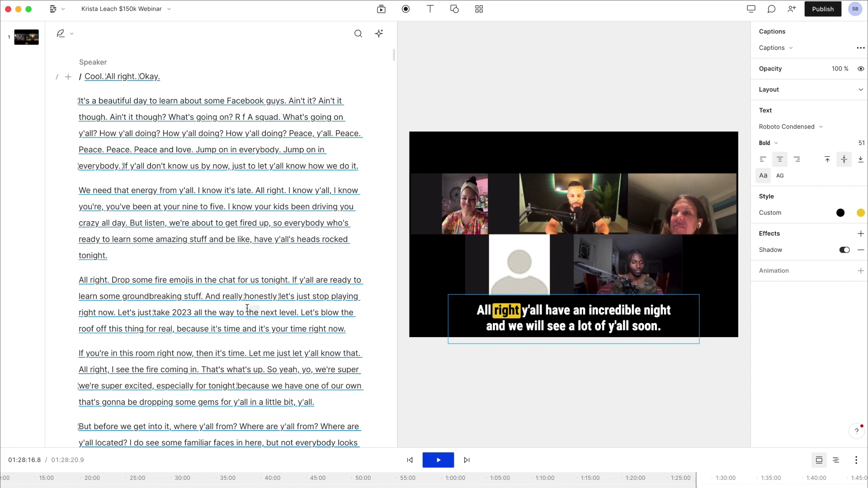
pyautogui.scroll(-7, 247, 307)
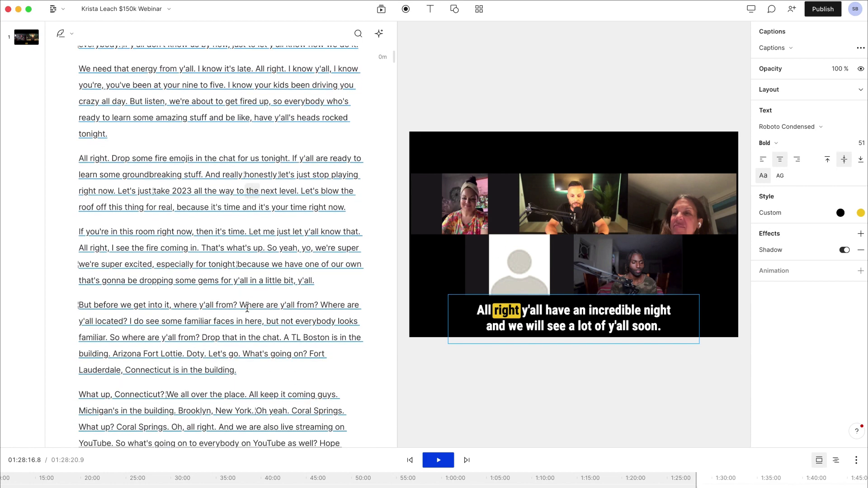
pyautogui.scroll(-5, 246, 308)
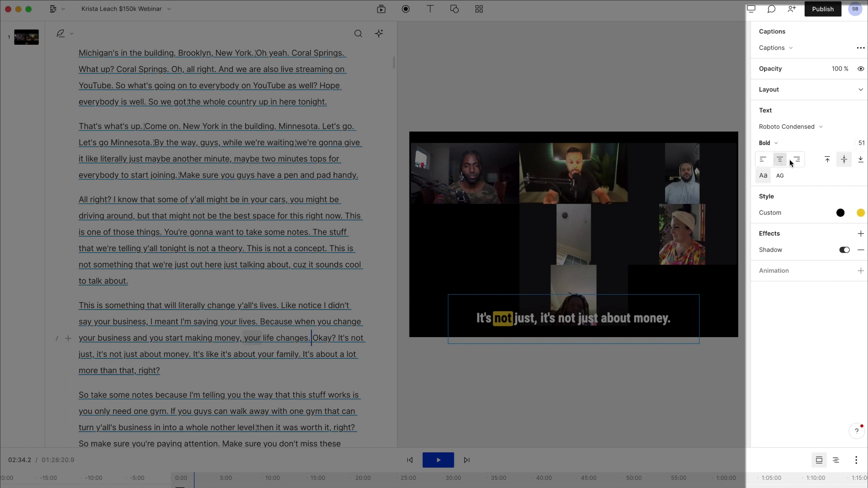
# Examine the caption style settings, including the colour choices for the active word's background.
pyautogui.click(779, 212)
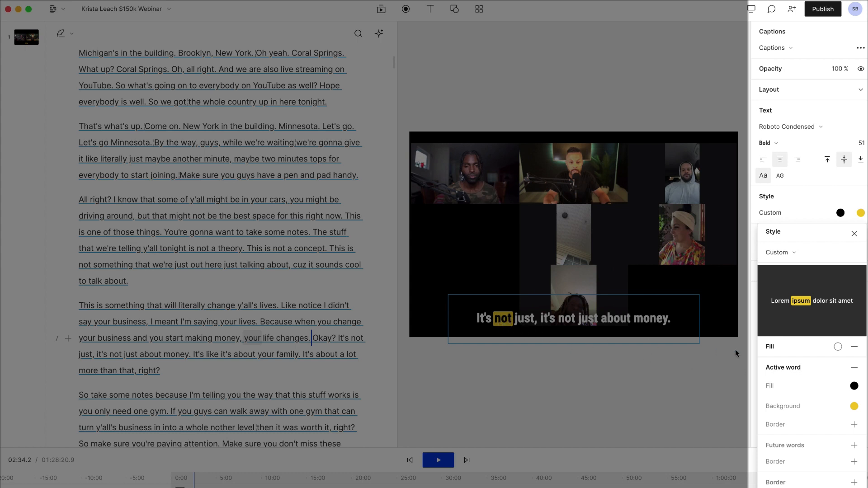
pyautogui.click(853, 406)
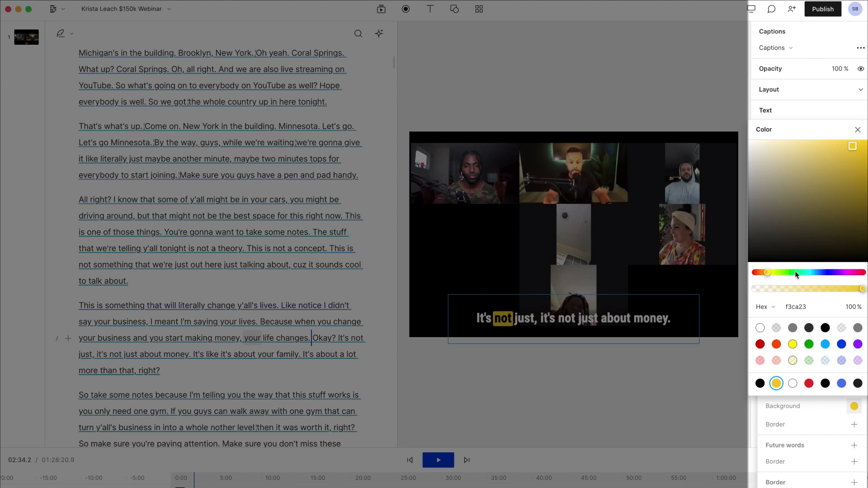
pyautogui.click(857, 130)
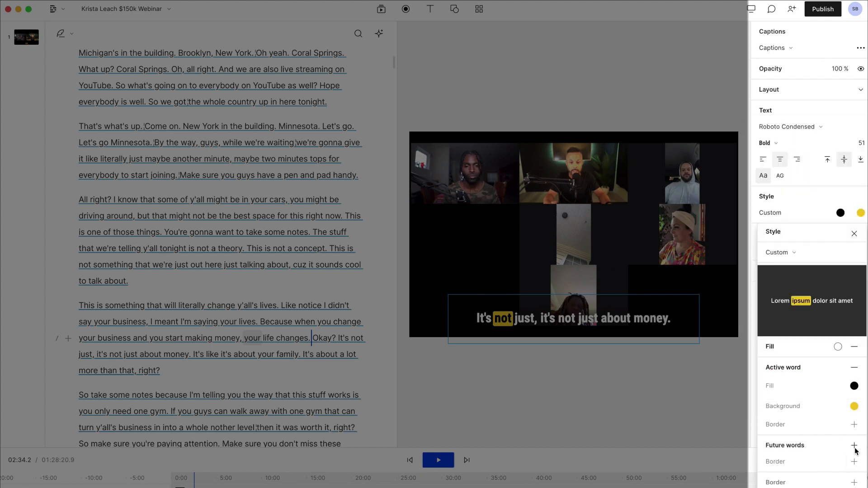
pyautogui.click(854, 233)
pyautogui.click(853, 234)
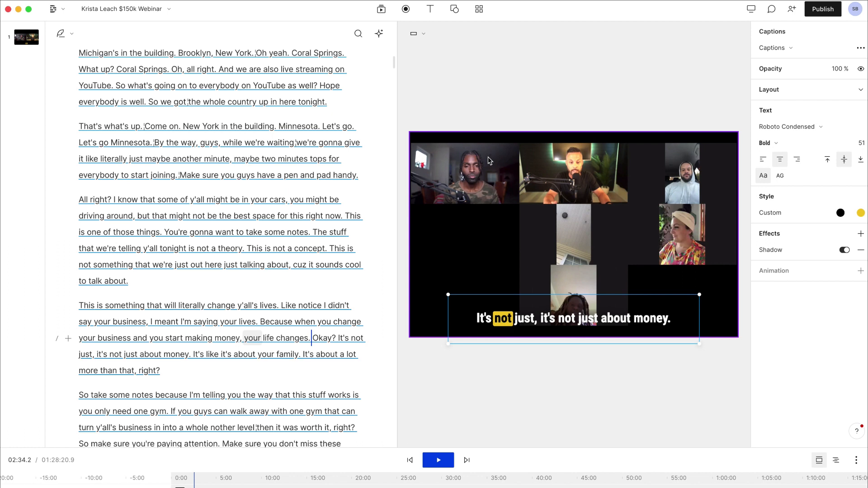
# Turn on Studio Sound for the script's audio.
pyautogui.click(80, 307)
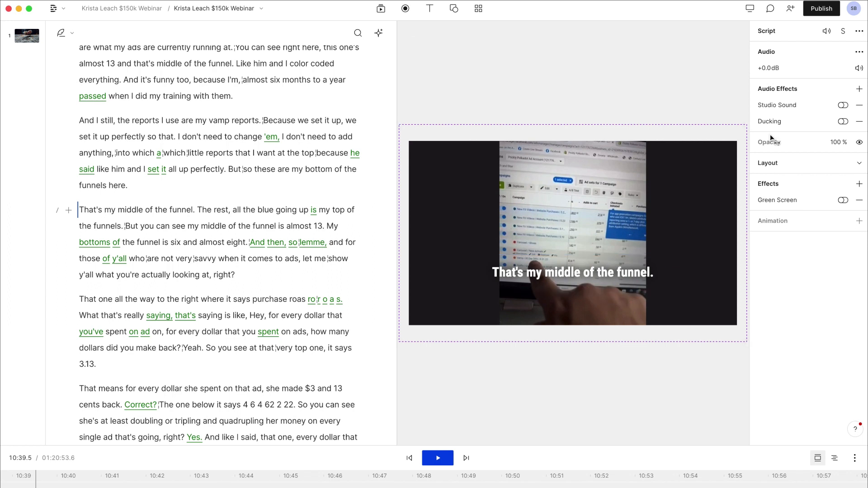
pyautogui.click(843, 106)
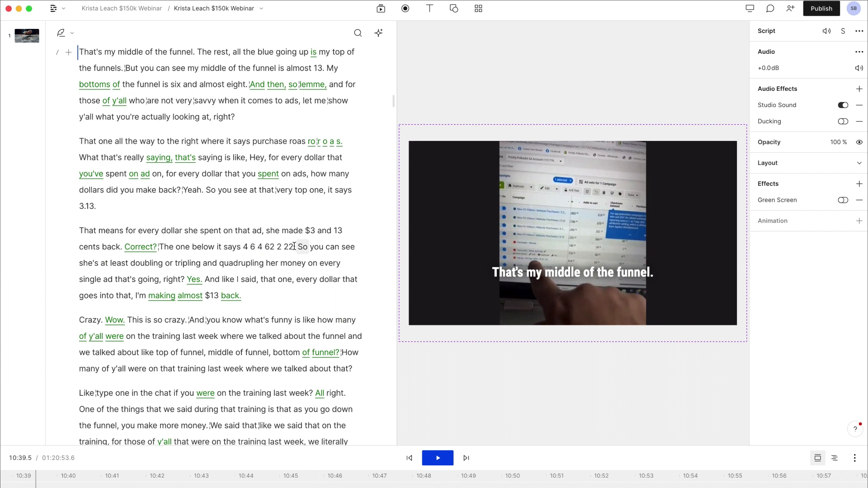
# Change the composition's aspect ratio to Portrait 9:16.
pyautogui.click(430, 39)
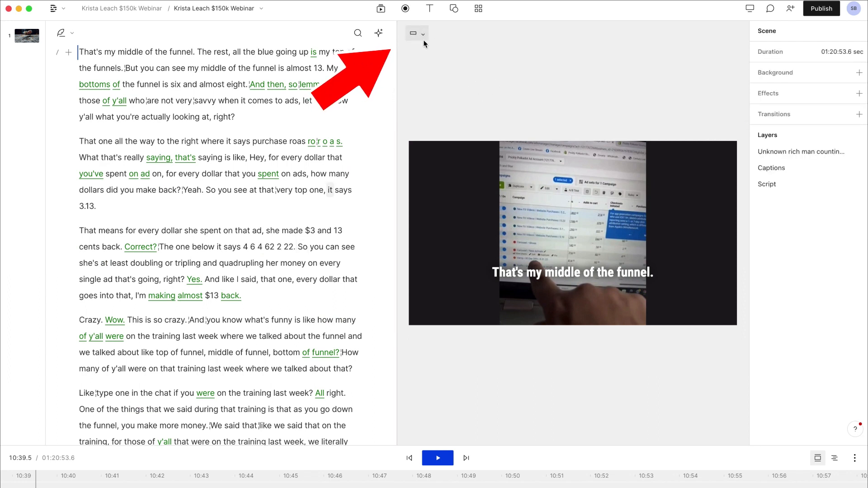
pyautogui.click(415, 33)
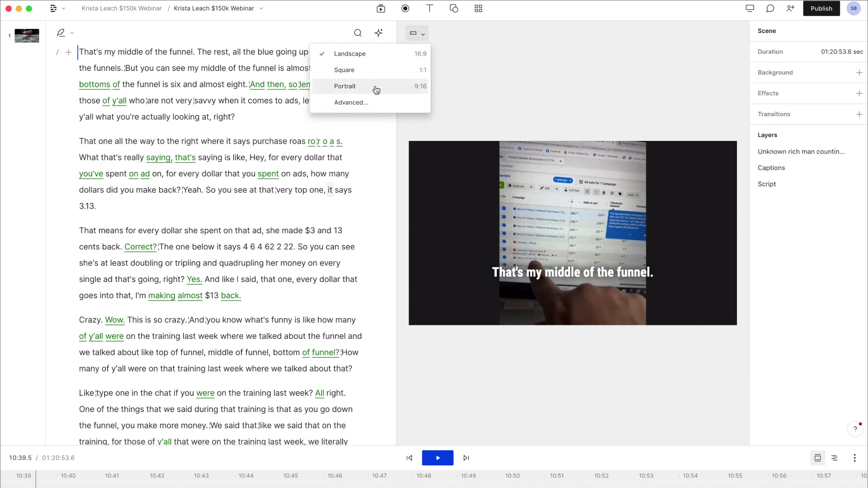
pyautogui.click(375, 86)
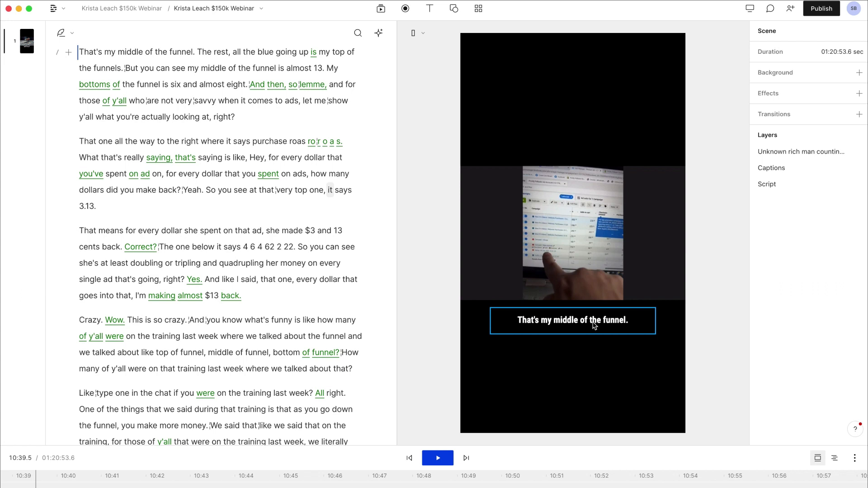
pyautogui.click(705, 312)
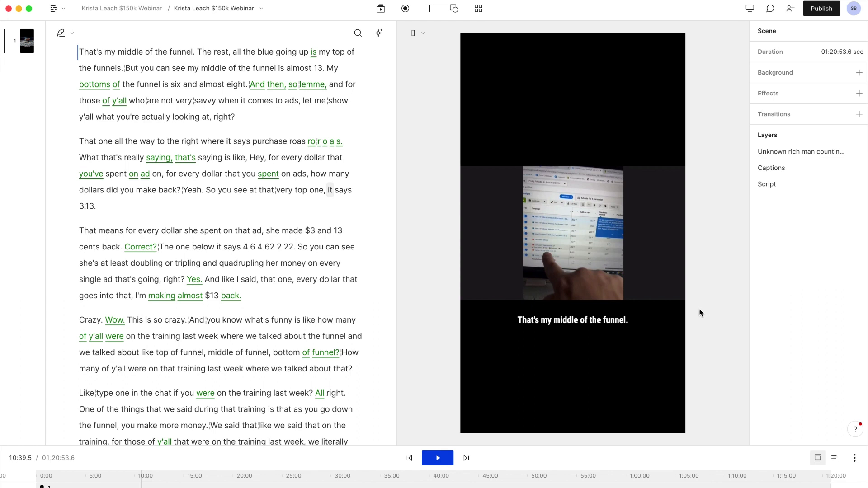
# Split the script into separate scenes just before "So you can see" and just before "Yes.".
pyautogui.click(297, 248)
pyautogui.write('.')
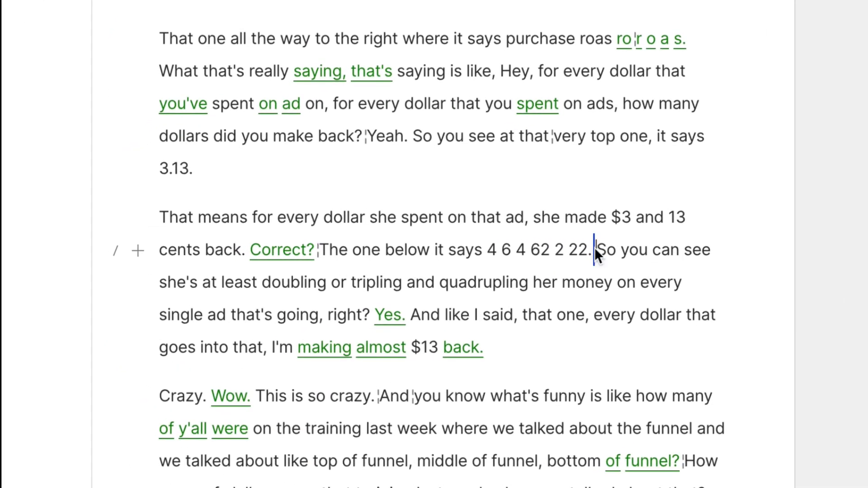
pyautogui.write('/')
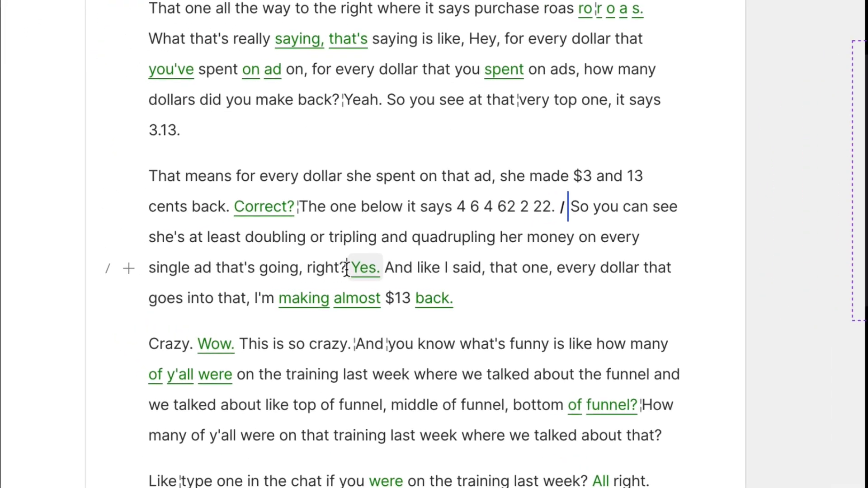
pyautogui.click(234, 276)
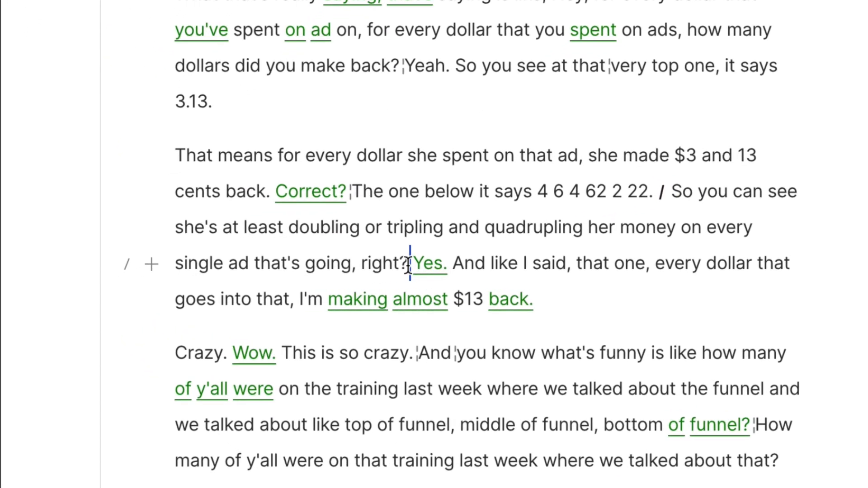
pyautogui.write('/')
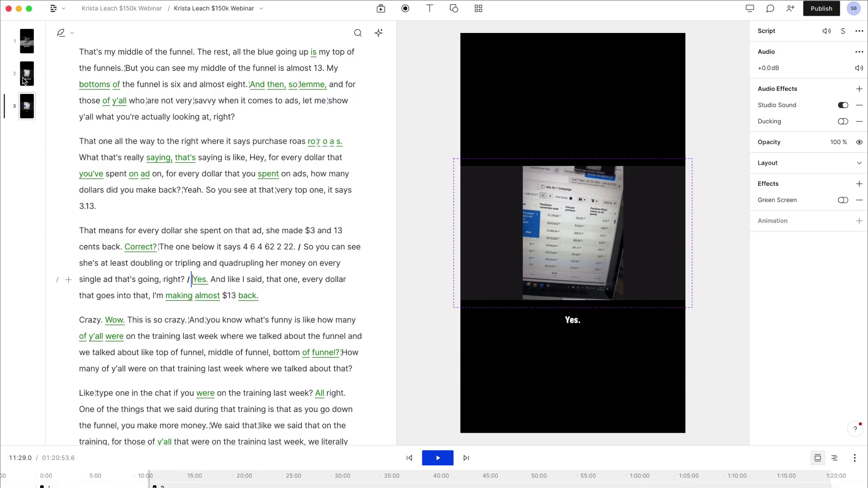
# Search the stock videos for "money" and add the clip of a man counting cash to scene 2.
pyautogui.click(27, 73)
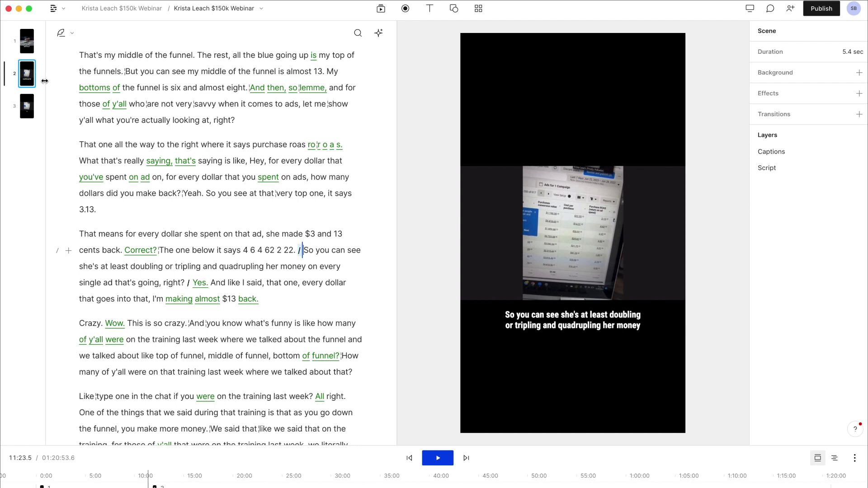
pyautogui.click(381, 13)
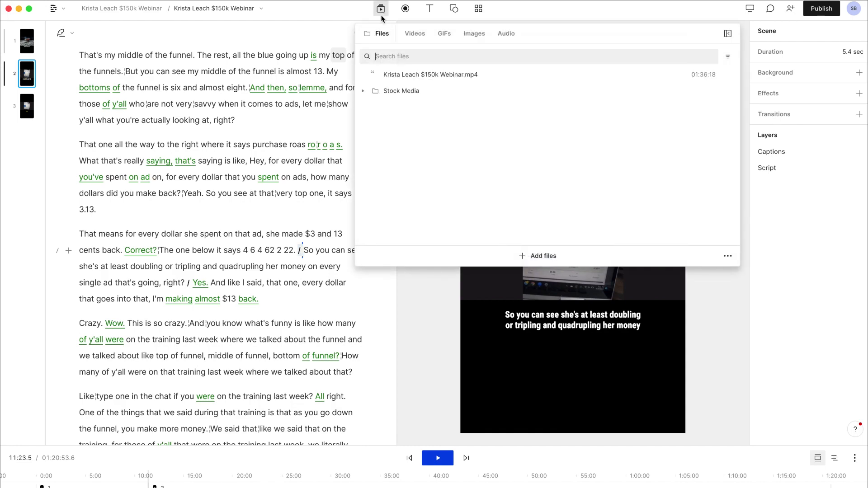
pyautogui.click(410, 36)
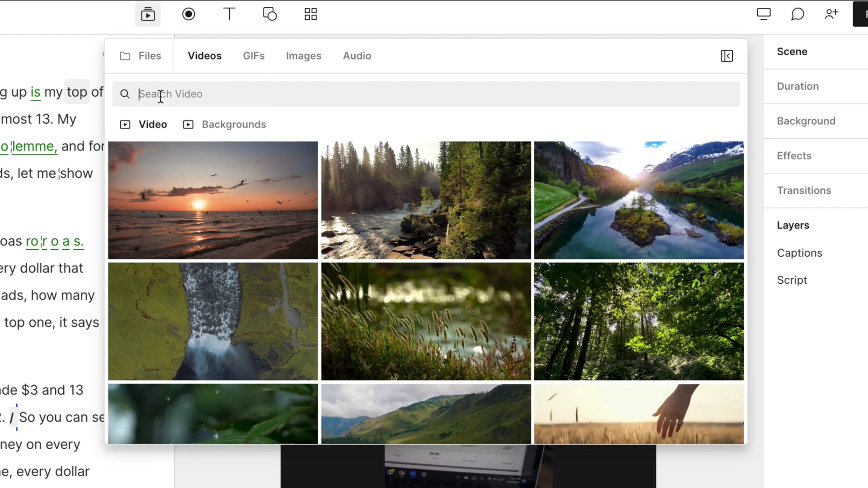
pyautogui.write('money')
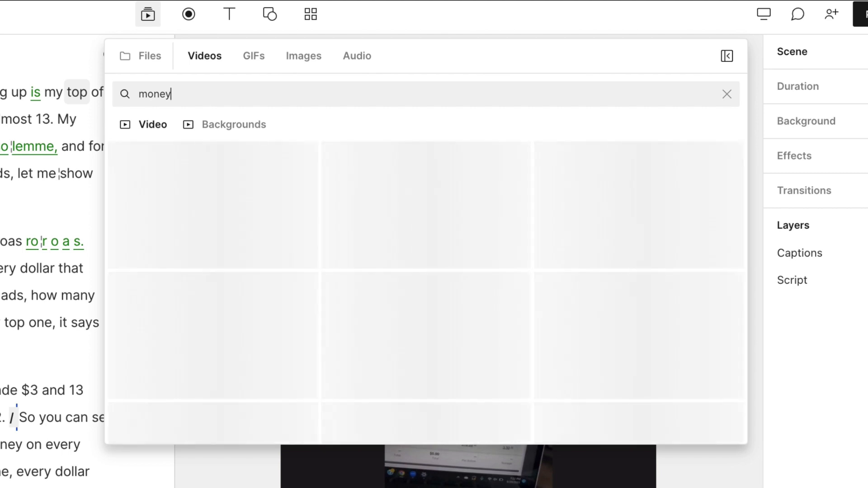
pyautogui.click(145, 197)
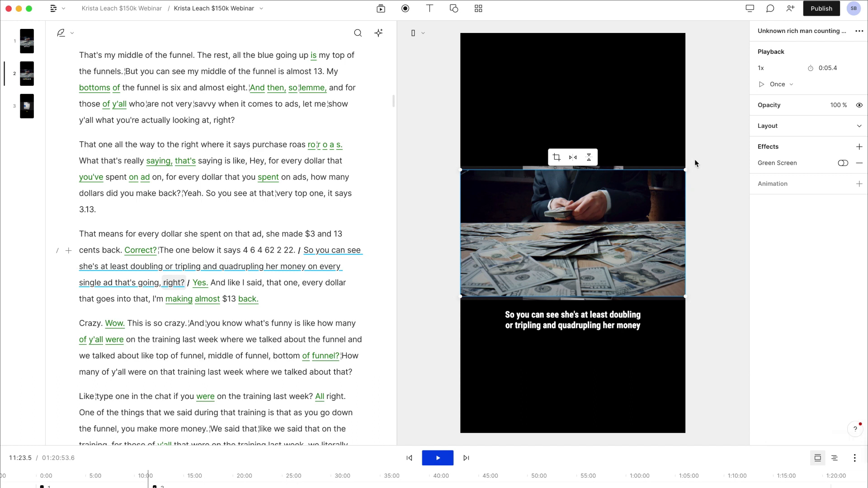
# Enlarge the money clip at its upper and lower corners so it fully covers the webinar footage beneath it.
pyautogui.click(684, 169)
pyautogui.moveTo(689, 158); pyautogui.dragTo(694, 157)
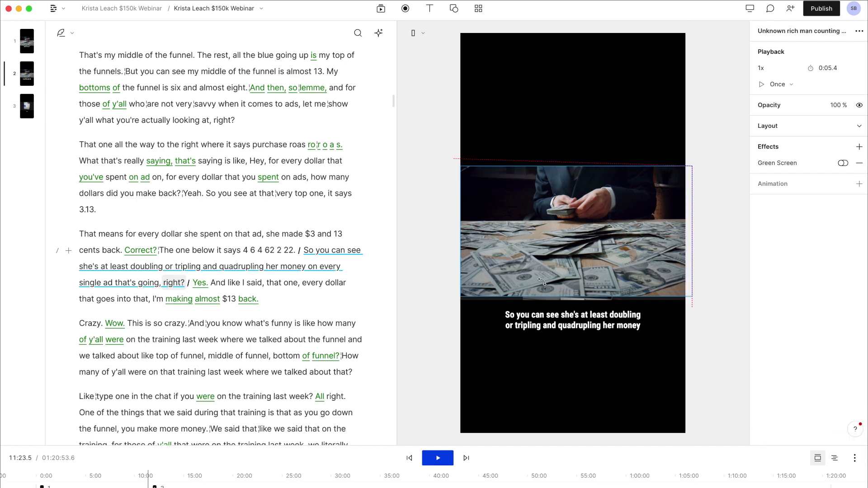
pyautogui.moveTo(458, 299); pyautogui.dragTo(455, 304)
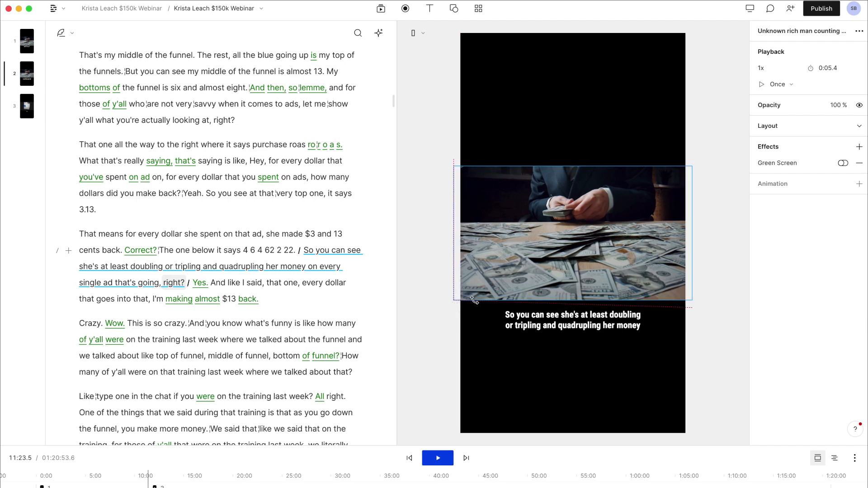
pyautogui.click(718, 259)
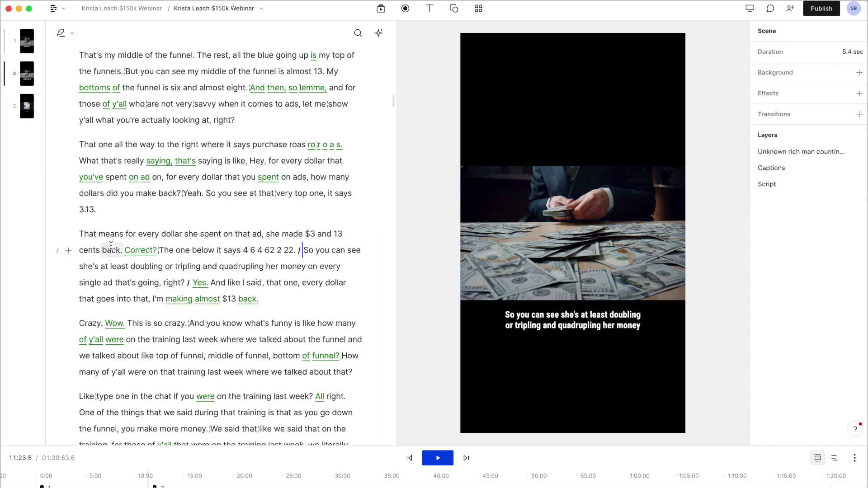
# Play the composition from the "That means for every dollar" paragraph through scene 2 to preview the money clip.
pyautogui.click(80, 235)
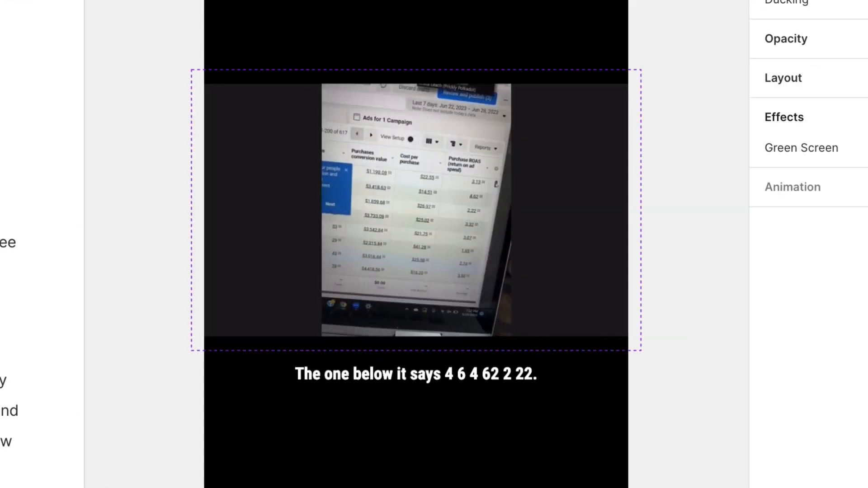
pyautogui.press('space')
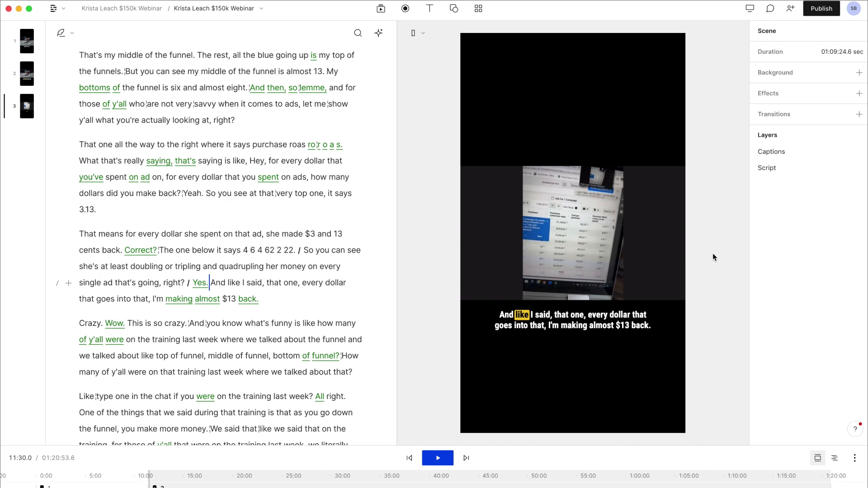
# Browse the stock media library's GIFs, images, music and sound effects for "money" without adding any.
pyautogui.click(381, 9)
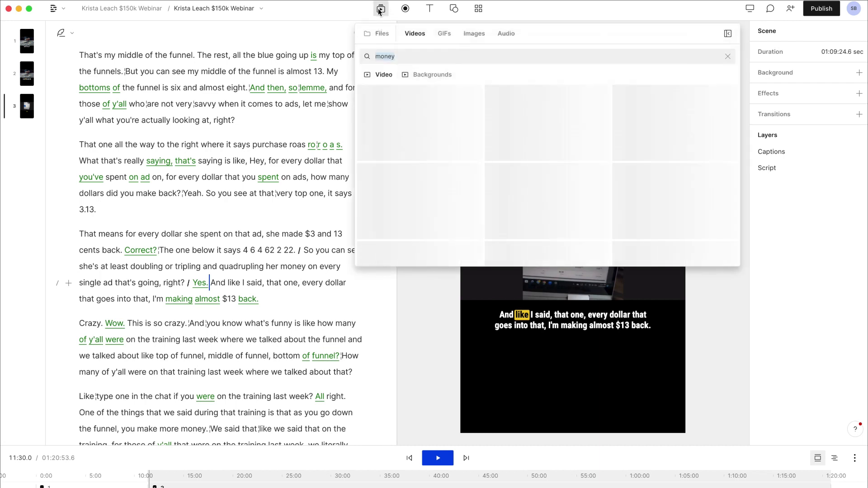
pyautogui.click(443, 35)
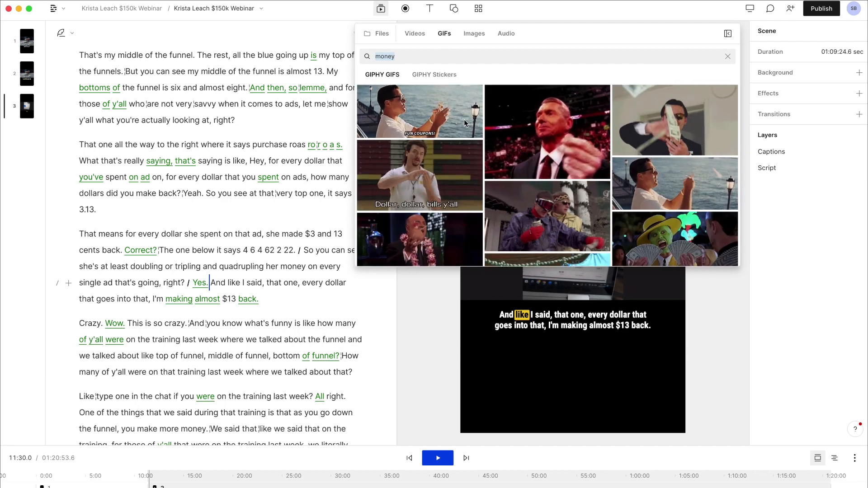
pyautogui.click(473, 35)
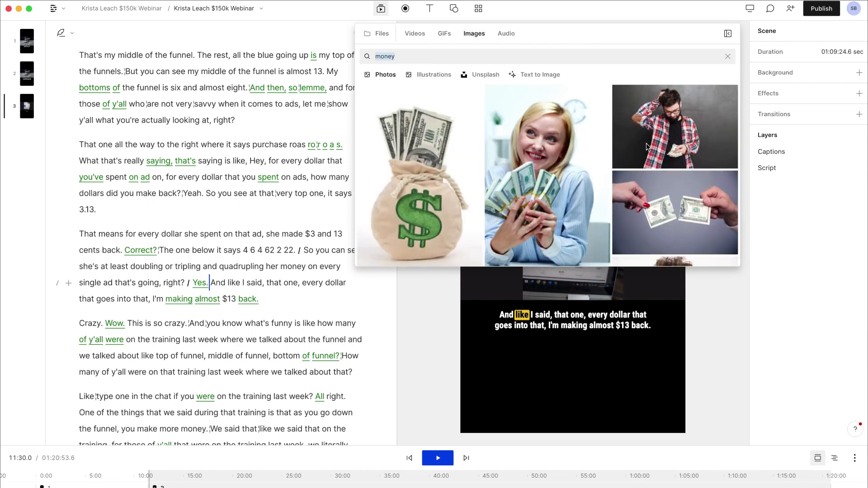
pyautogui.click(505, 34)
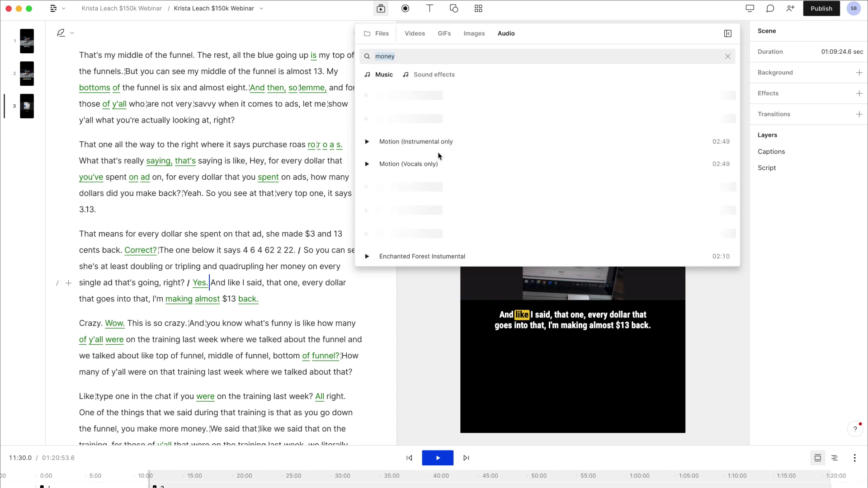
pyautogui.scroll(-2, 436, 156)
pyautogui.scroll(-4, 435, 156)
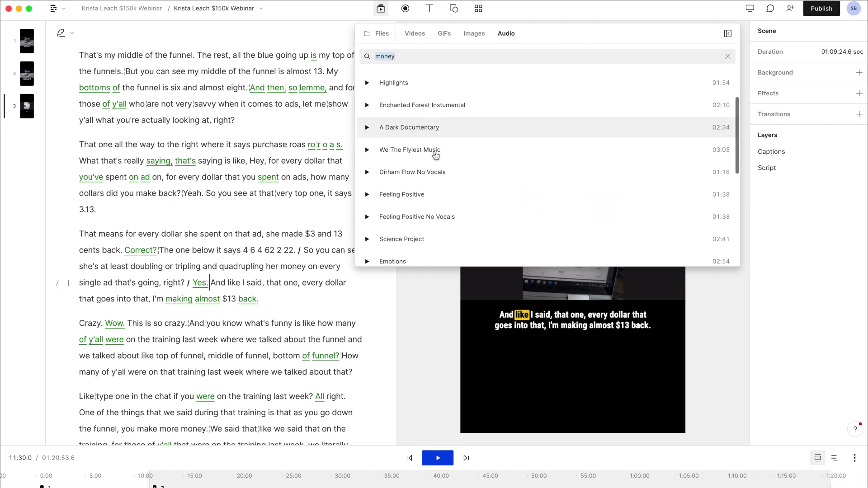
pyautogui.scroll(5, 435, 156)
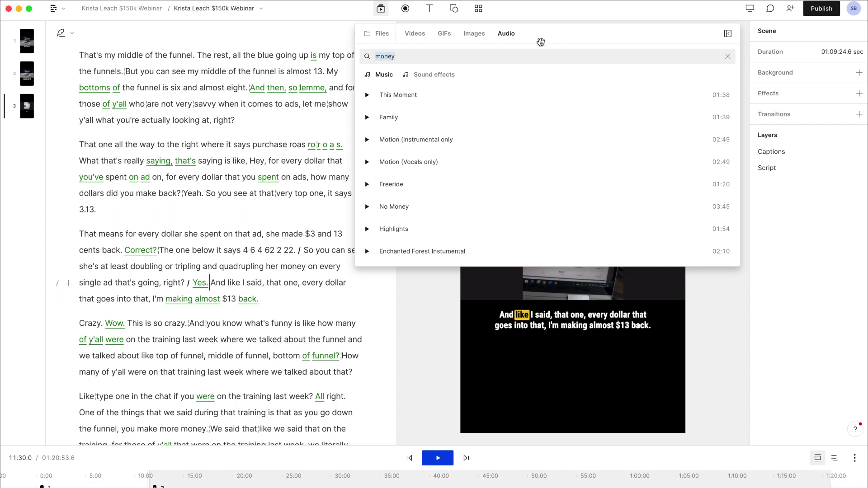
pyautogui.click(436, 75)
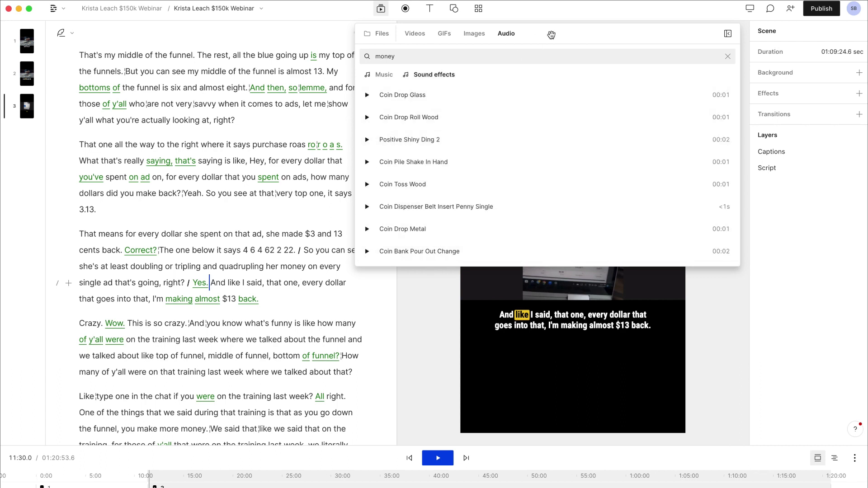
pyautogui.click(381, 8)
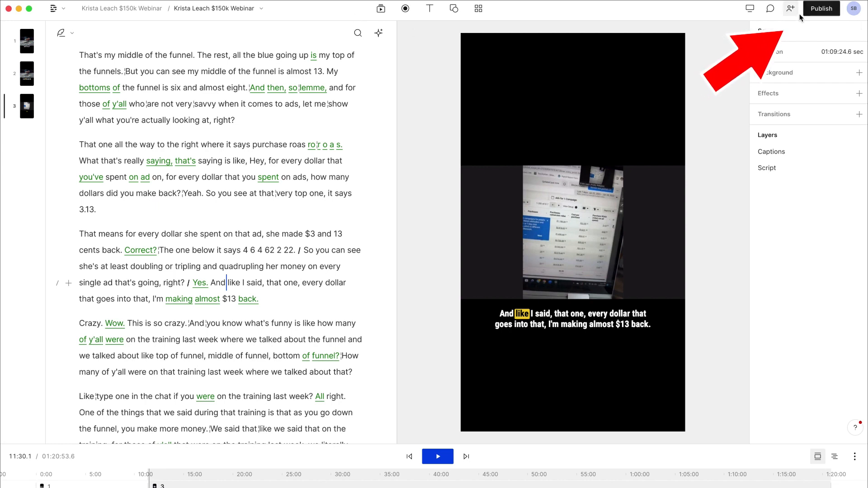
# Review the publish settings and the destinations offered besides Web link, and leave without publishing.
pyautogui.click(822, 9)
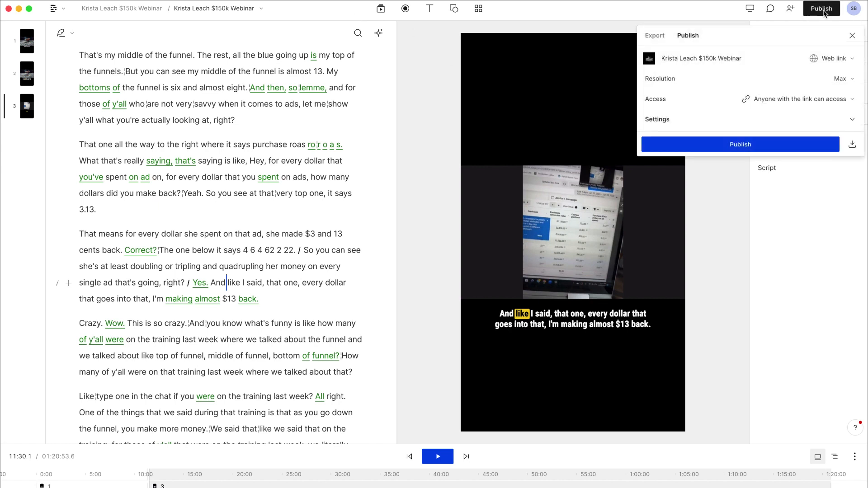
pyautogui.click(834, 58)
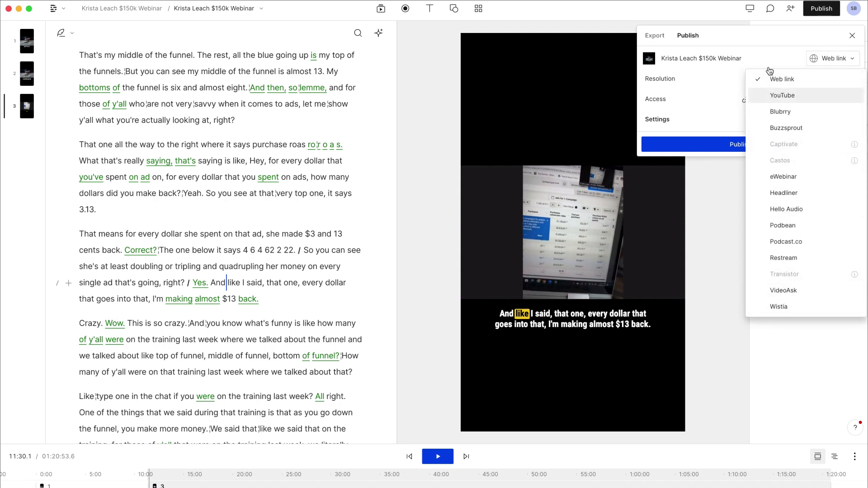
pyautogui.click(852, 36)
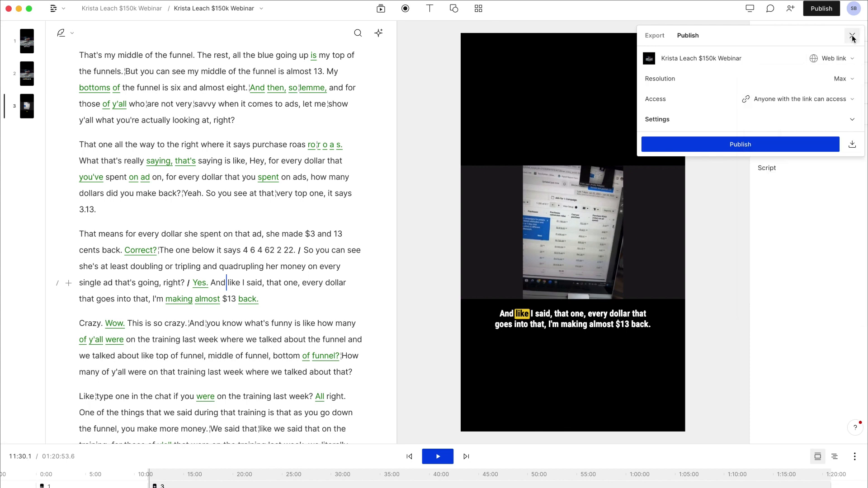
pyautogui.click(852, 36)
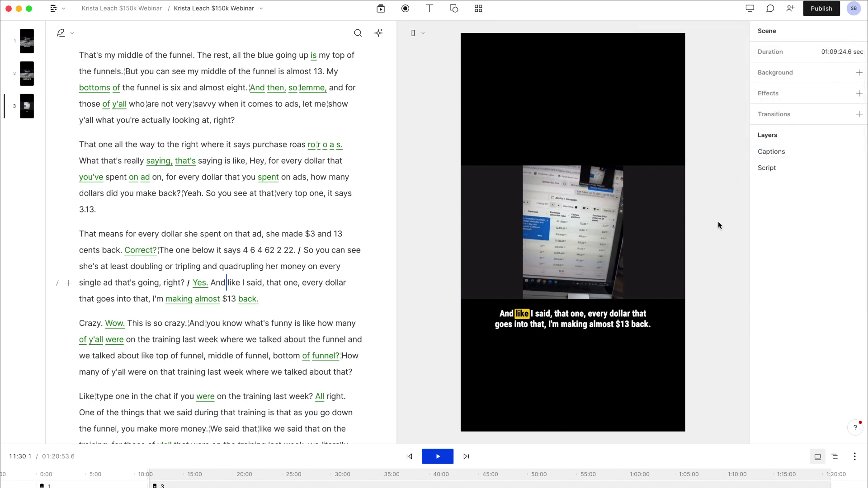